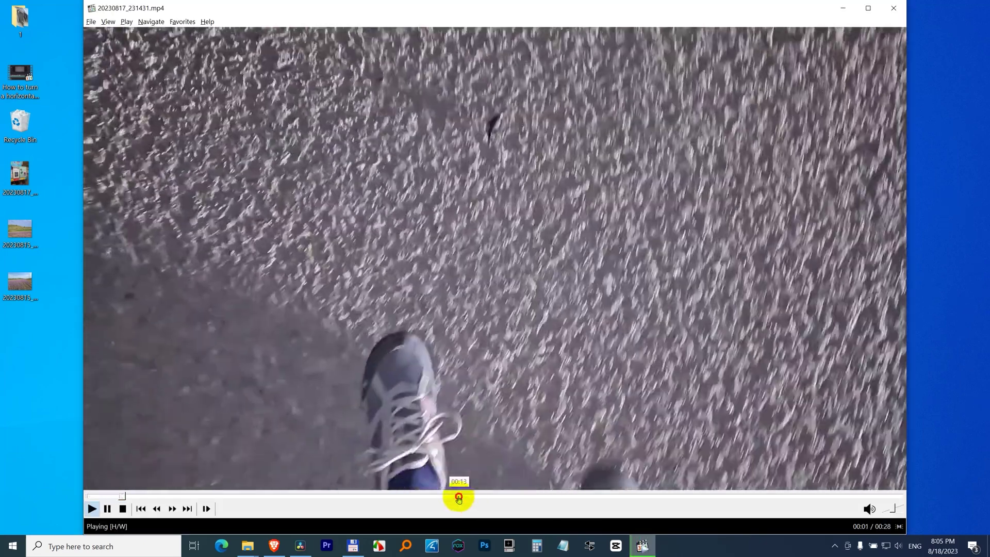
Preview the beetle footage around 00:13 in Media Player Classic, then close the player
click(458, 499)
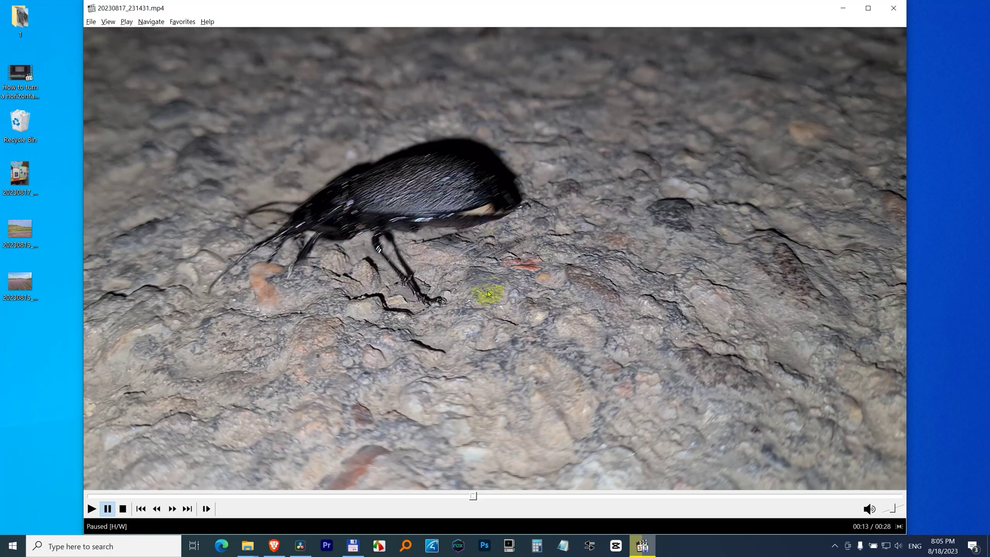
click(894, 8)
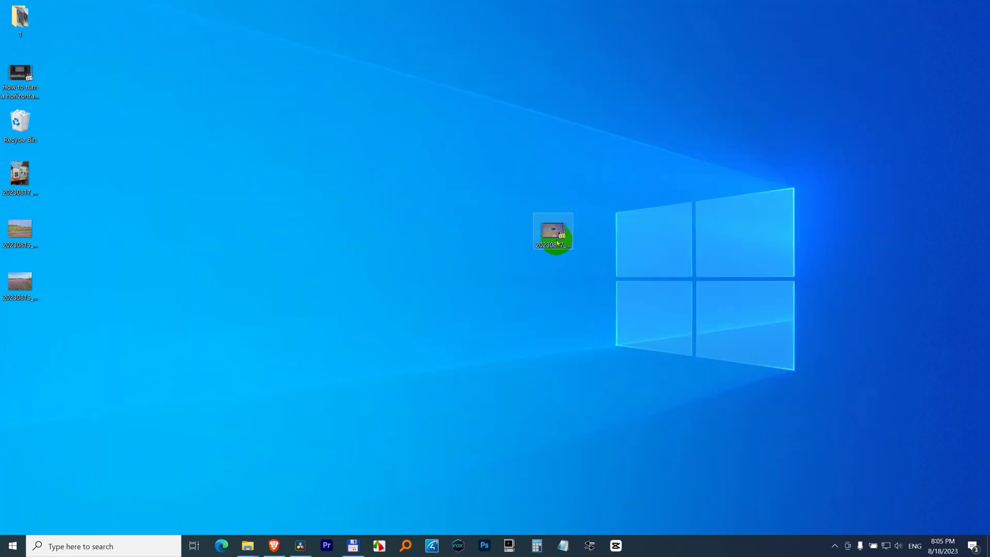
Add the beetle mp4 to the timeline so it starts at 00:00:00:00
mouse_move(550, 235)
mouse_down()
mouse_move(573, 248)
mouse_move(340, 457)
mouse_up()
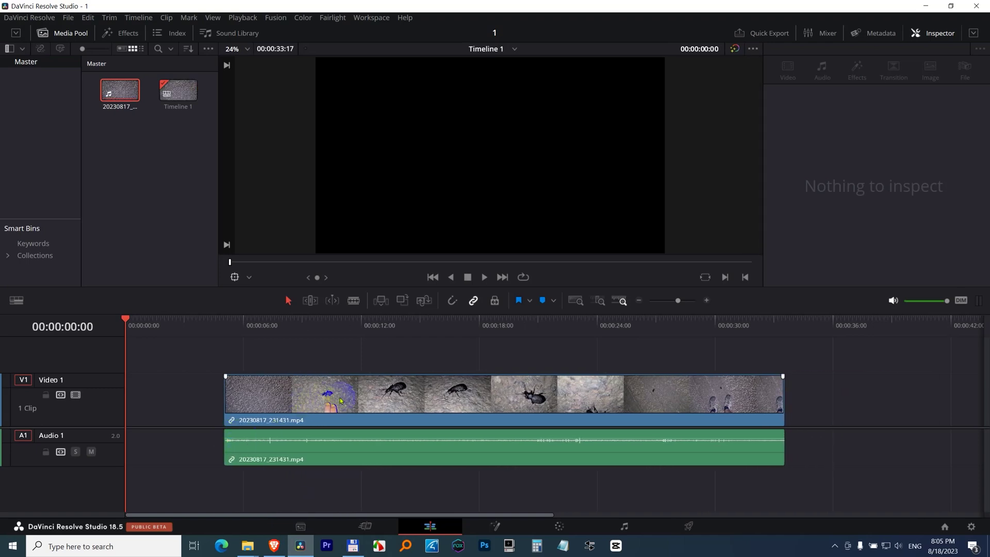
drag(344, 400, 132, 401)
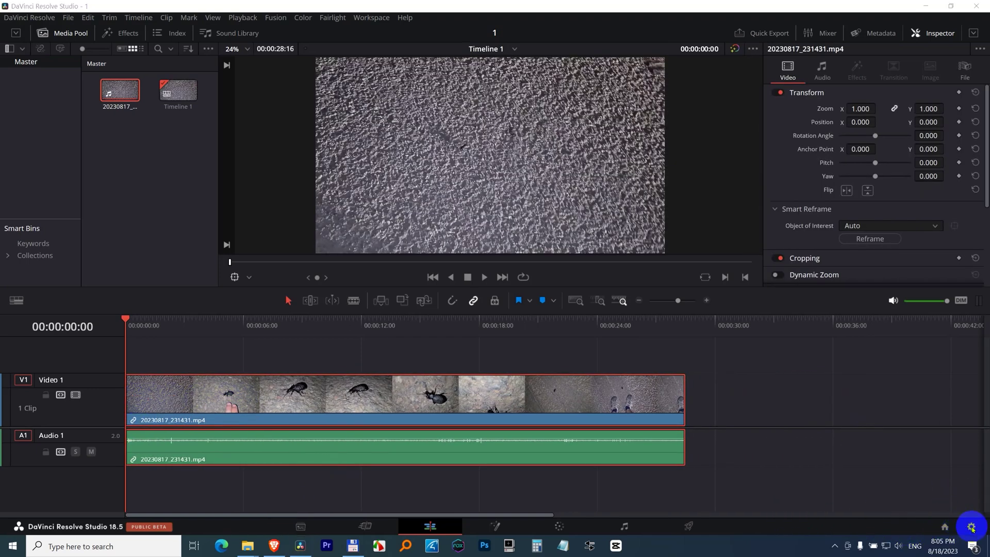
Enable Use vertical resolution (2160 x 3840) in Project Settings and save
click(972, 526)
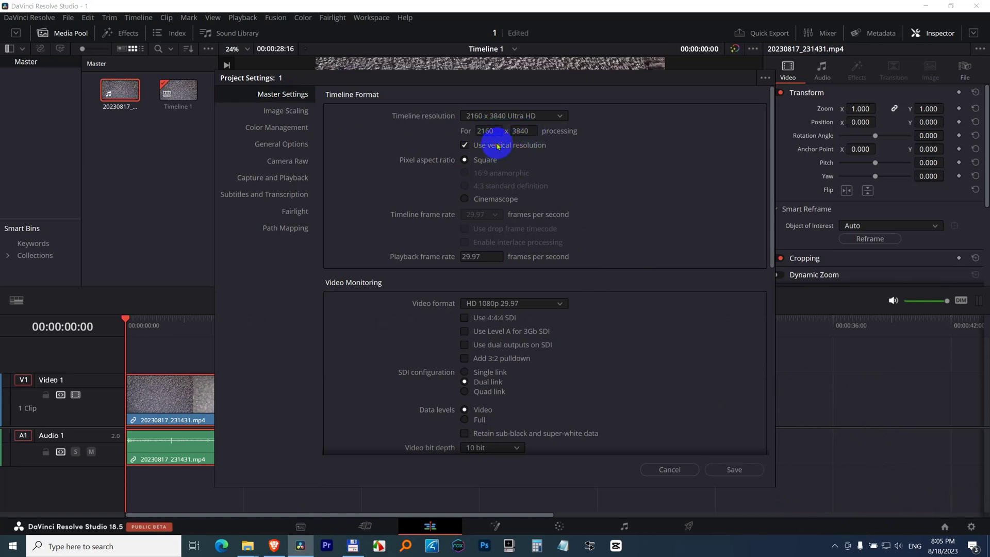
click(499, 145)
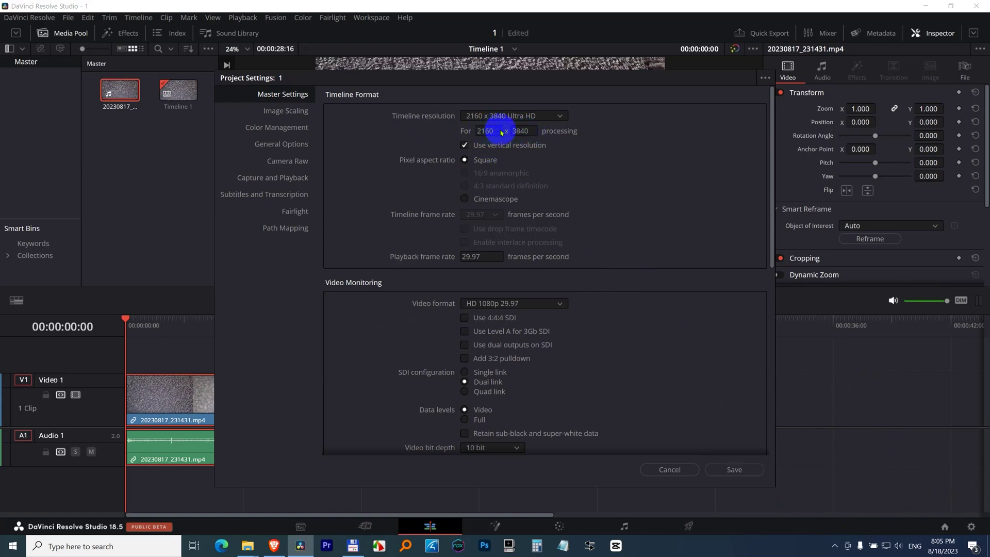
click(735, 470)
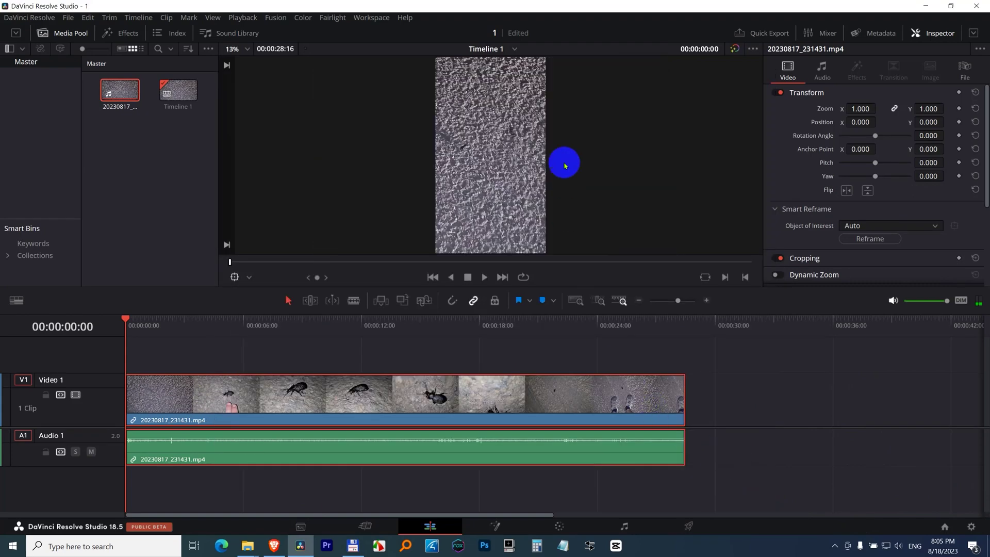
Scrub from about 12:26 to 15:05, where the beetle leaves frame, then hide the Inspector
click(378, 322)
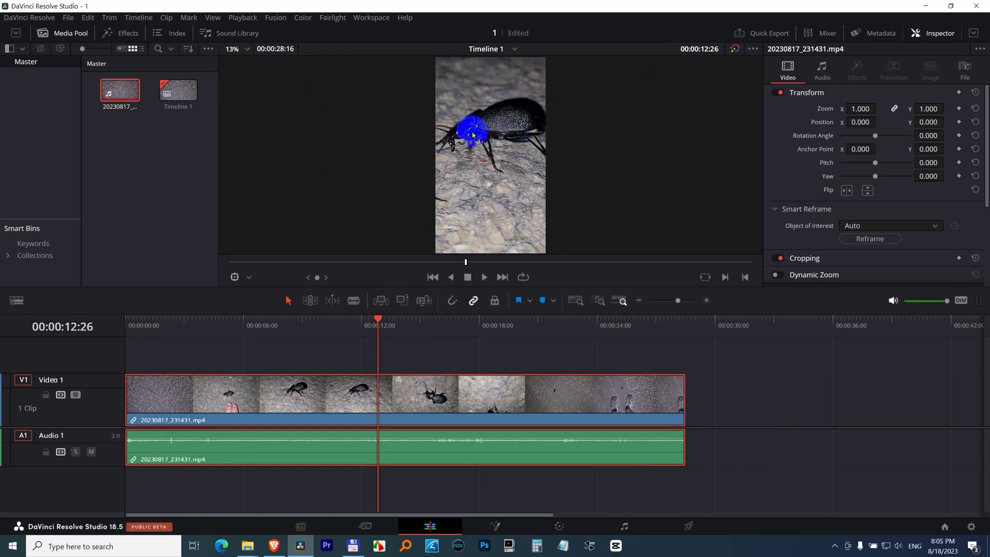
drag(379, 325, 423, 329)
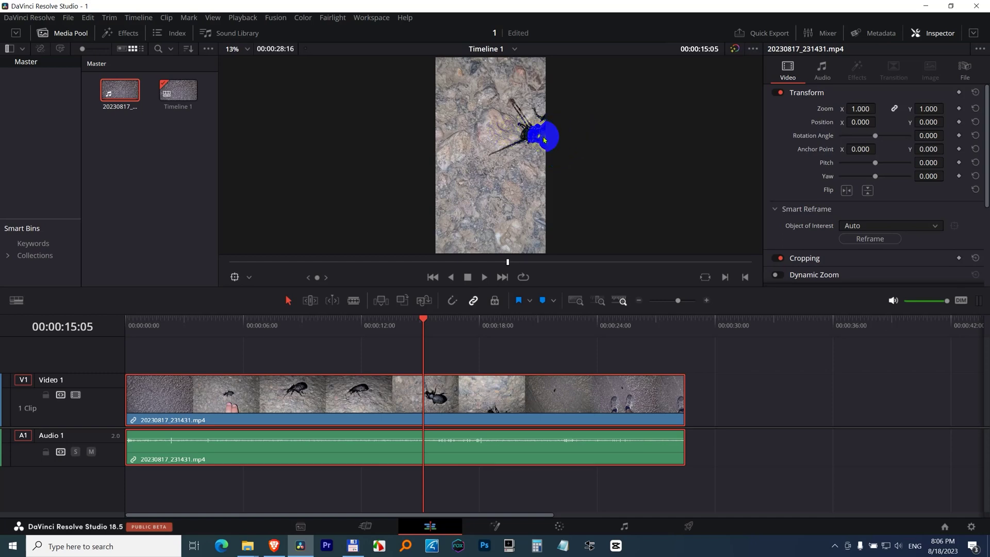
click(932, 33)
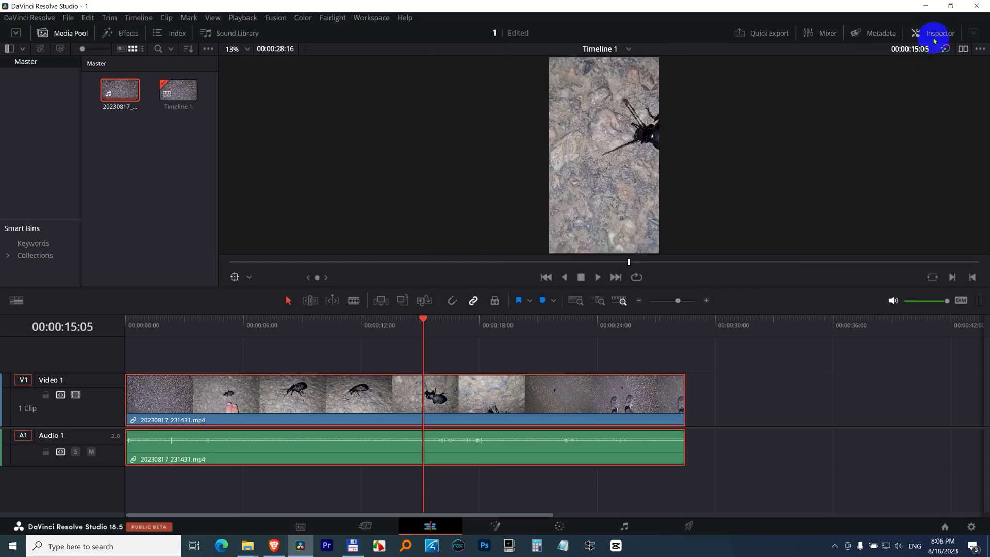
Reopen the Inspector's Video tab, keep Smart Reframe's Object of Interest on Auto, and analyse the clip
click(936, 35)
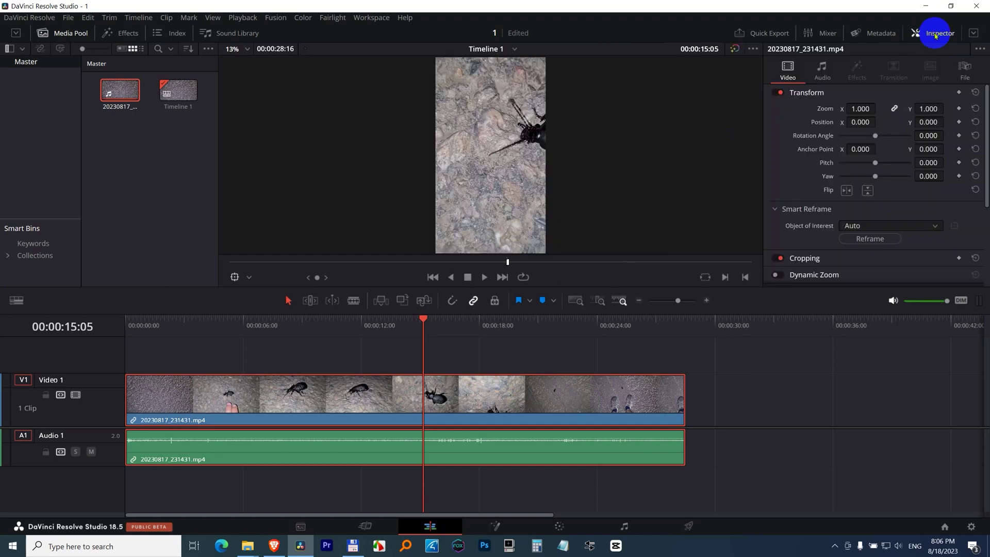
click(822, 71)
click(788, 70)
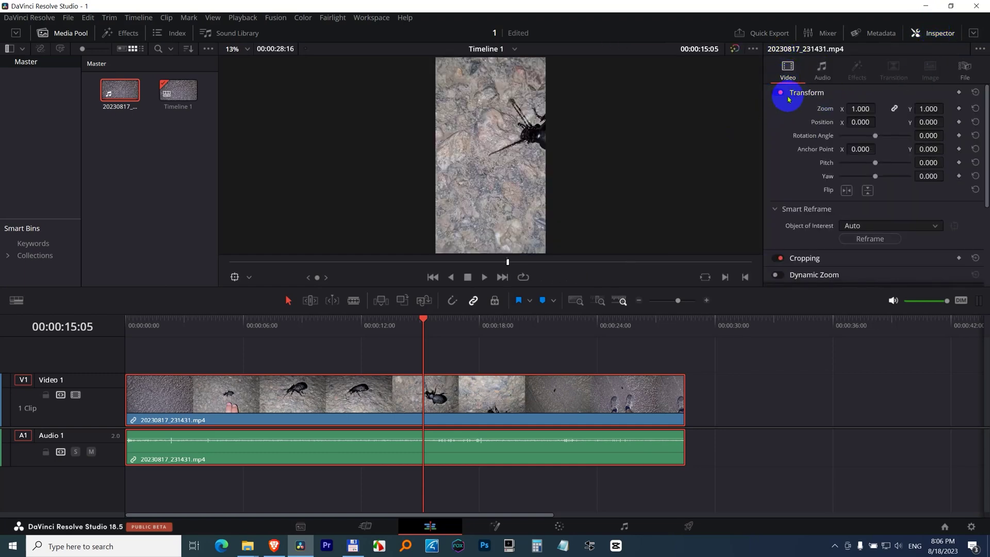
click(806, 93)
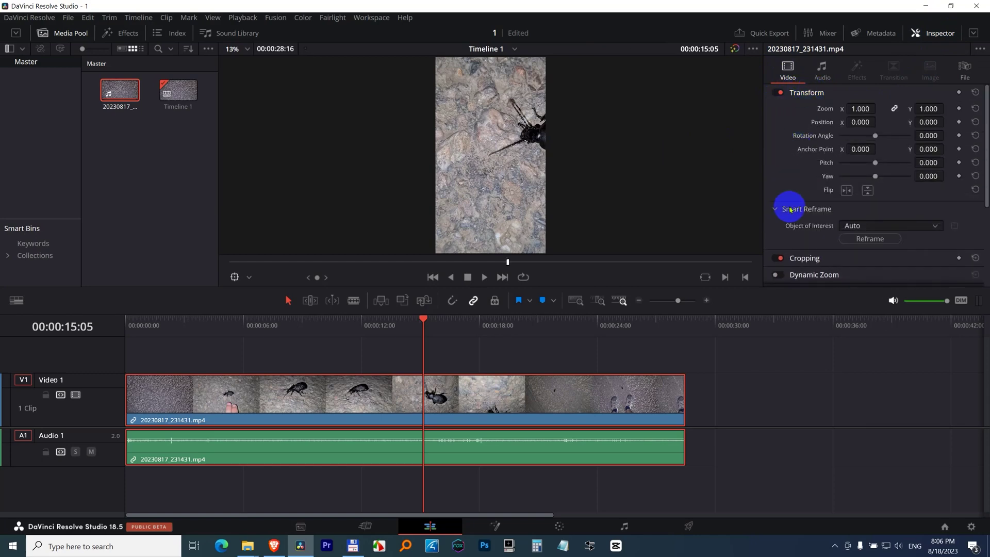
click(859, 226)
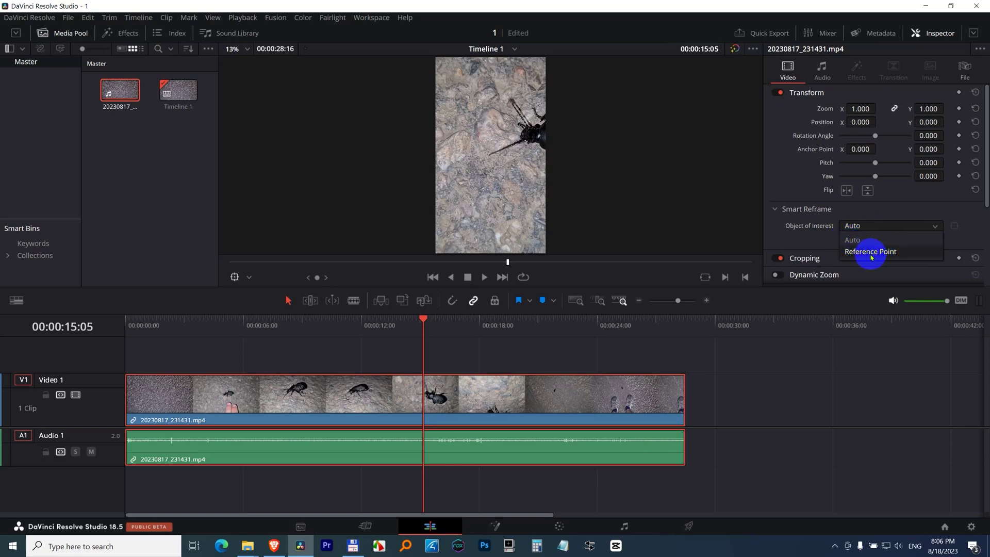
click(857, 240)
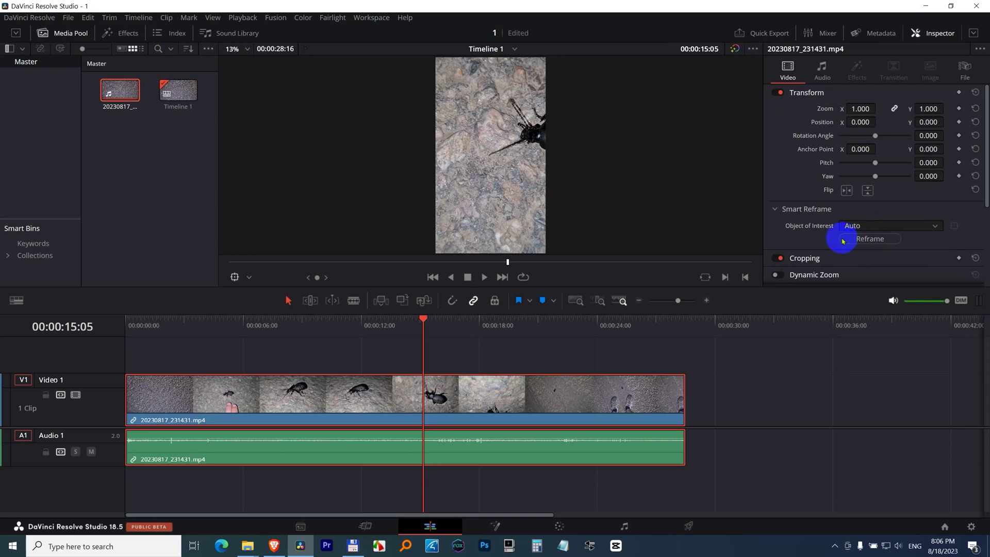
click(870, 238)
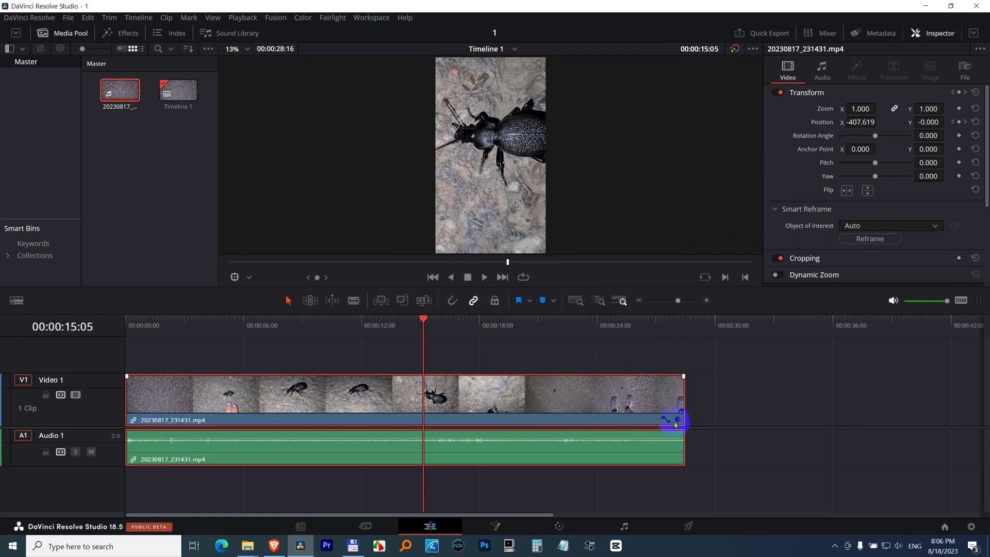
Reveal the reframe position keyframes, check tracking near 17 seconds, and nudge Position X to recentre the beetle
click(677, 421)
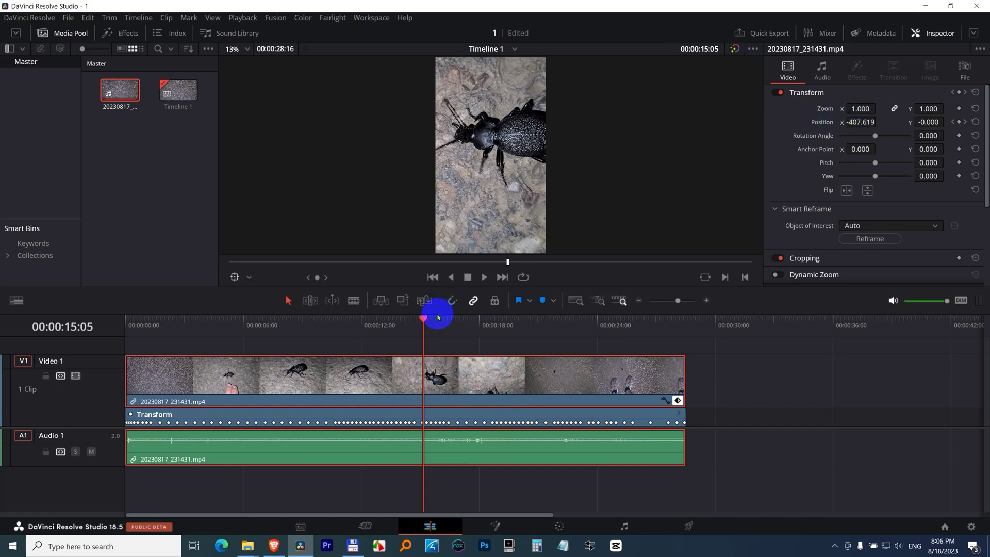
drag(424, 325, 466, 327)
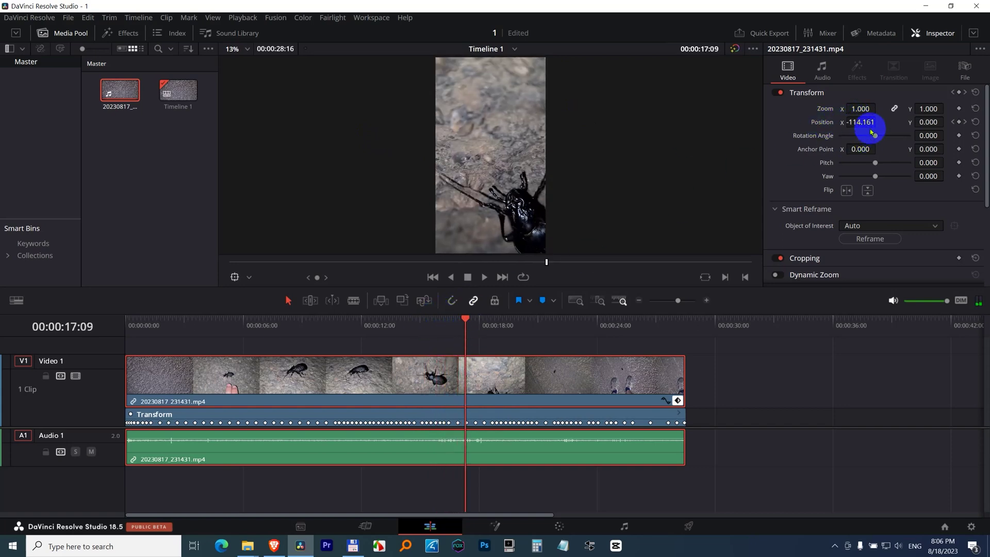
mouse_move(475, 327)
mouse_down()
mouse_move(639, 325)
mouse_move(475, 327)
mouse_up()
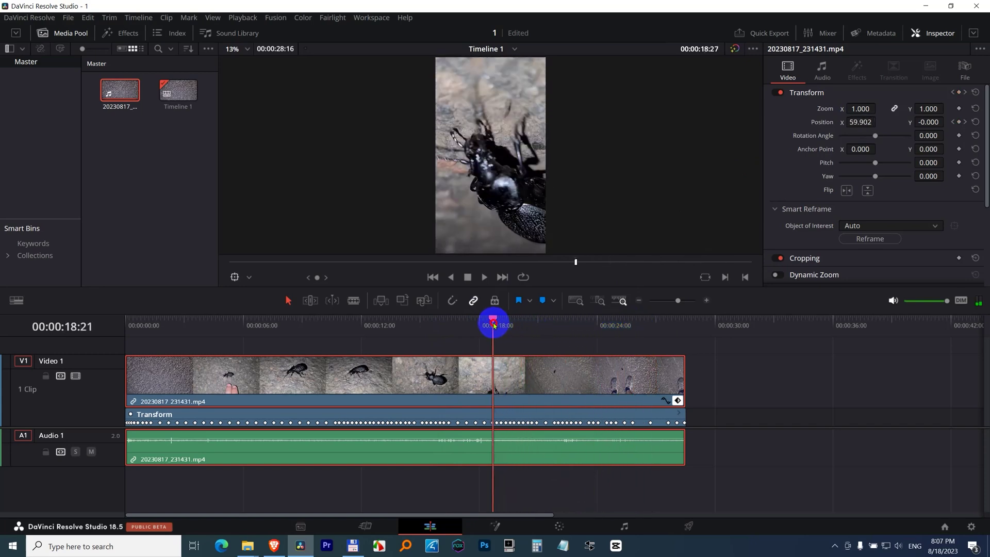
drag(852, 121, 861, 121)
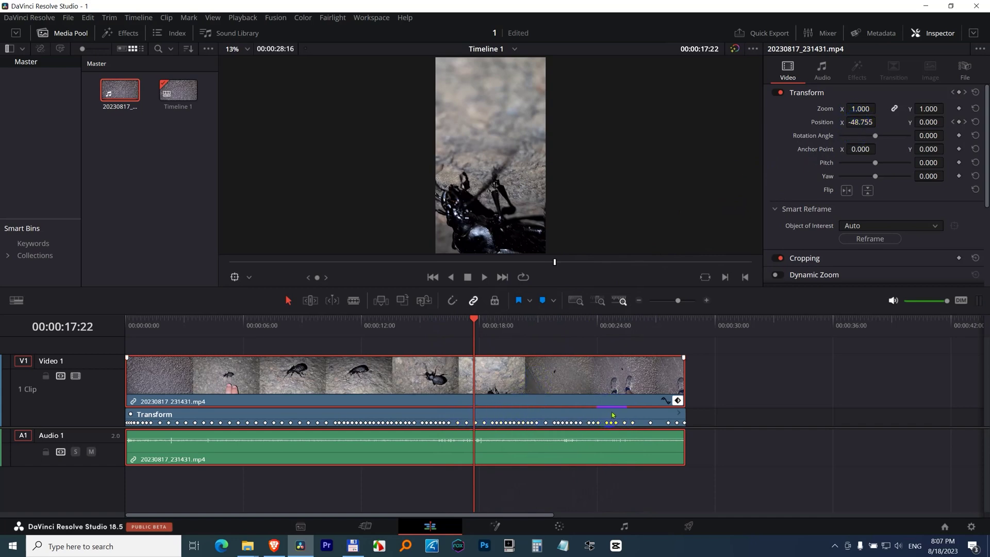
Box-select and delete all Smart Reframe position keyframes in two passes
drag(573, 420, 110, 440)
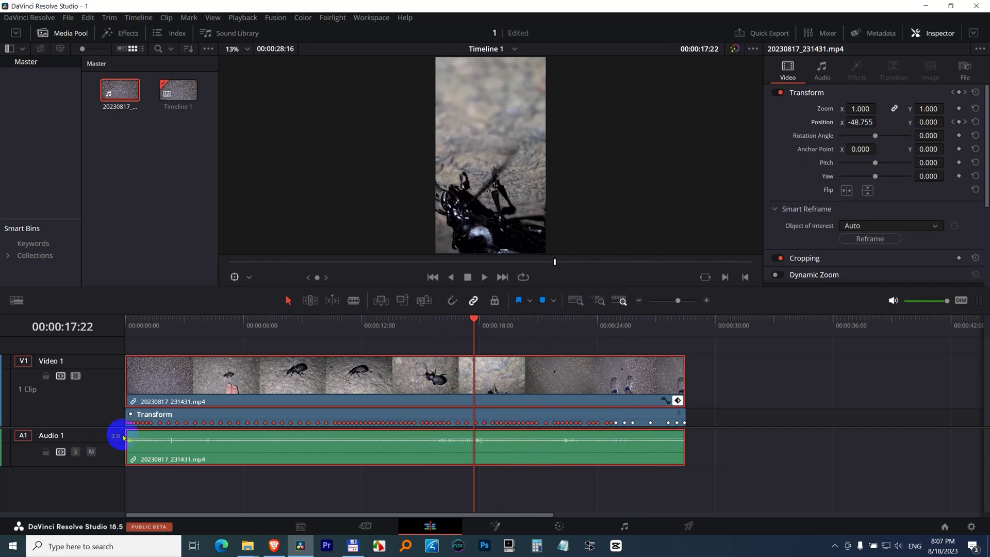
key(Delete)
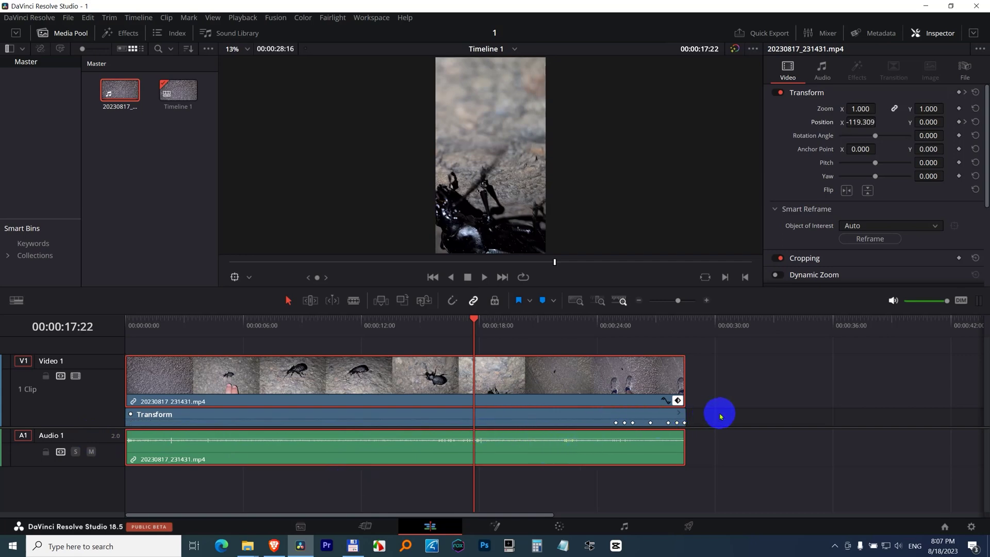
drag(720, 414, 597, 437)
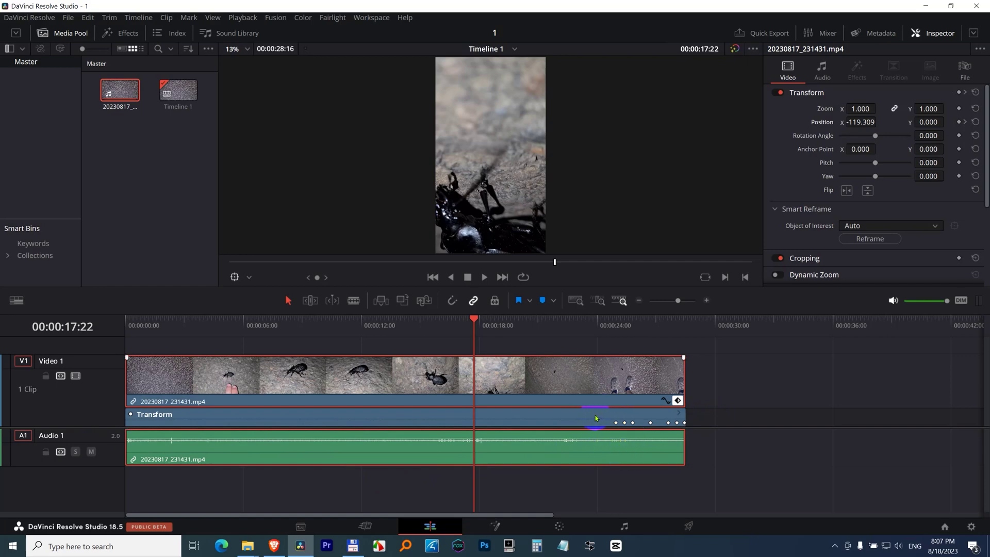
drag(606, 417, 707, 441)
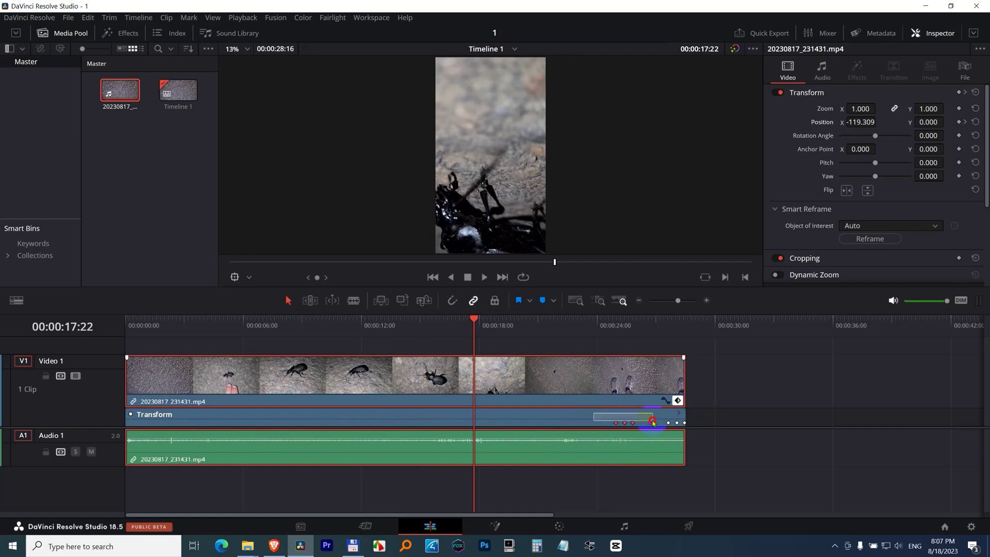
key(Delete)
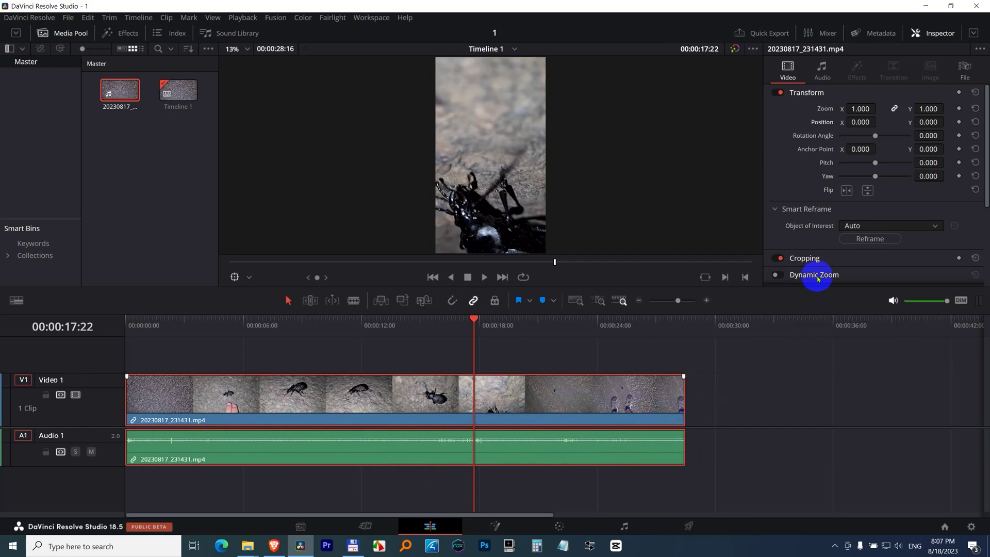
Set Object of Interest to Reference Point and fit the reference box over the beetle near 05:11
click(889, 225)
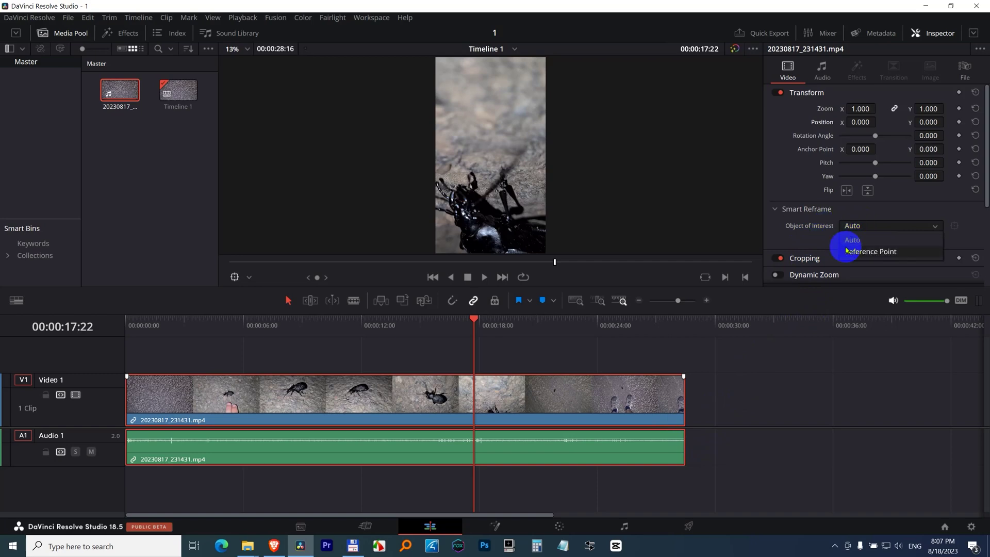
click(885, 252)
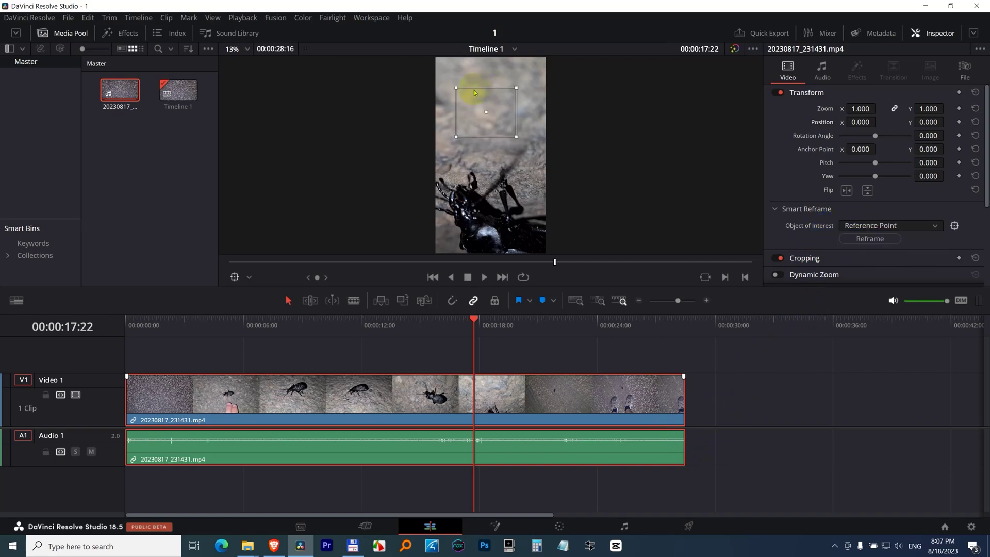
drag(491, 112, 495, 122)
drag(475, 319, 230, 319)
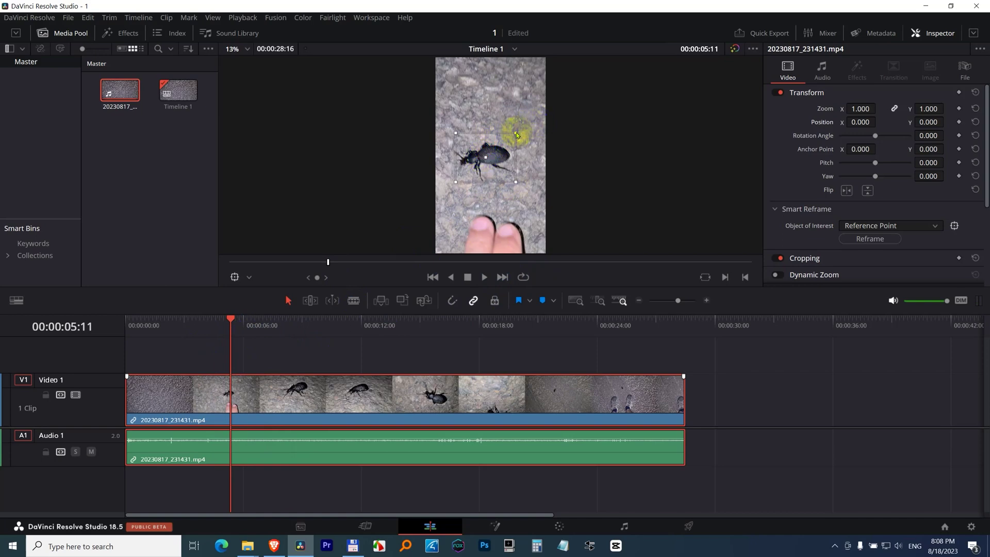
drag(517, 134, 519, 123)
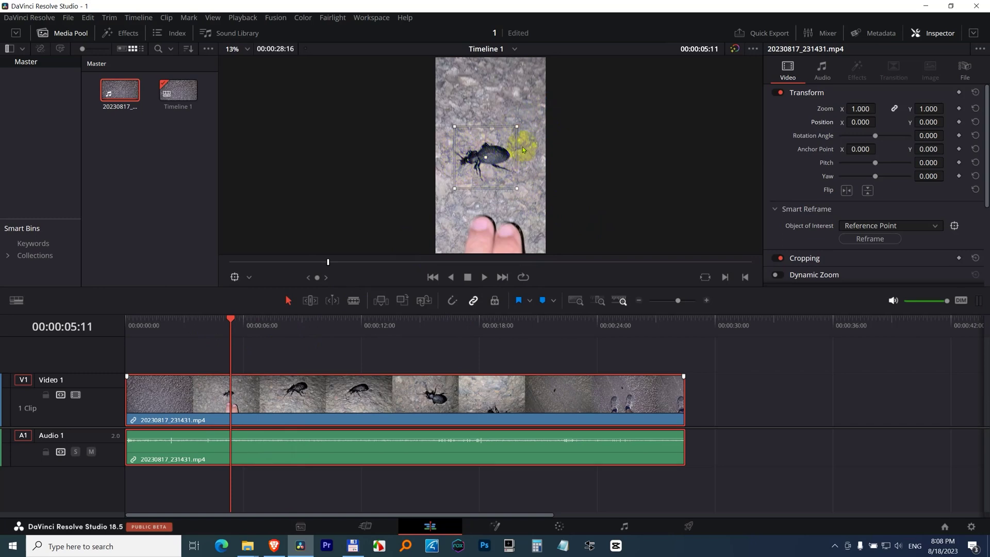
Run Smart Reframe, expand the Transform keyframe track, and scrub ahead to about 13 seconds
click(871, 238)
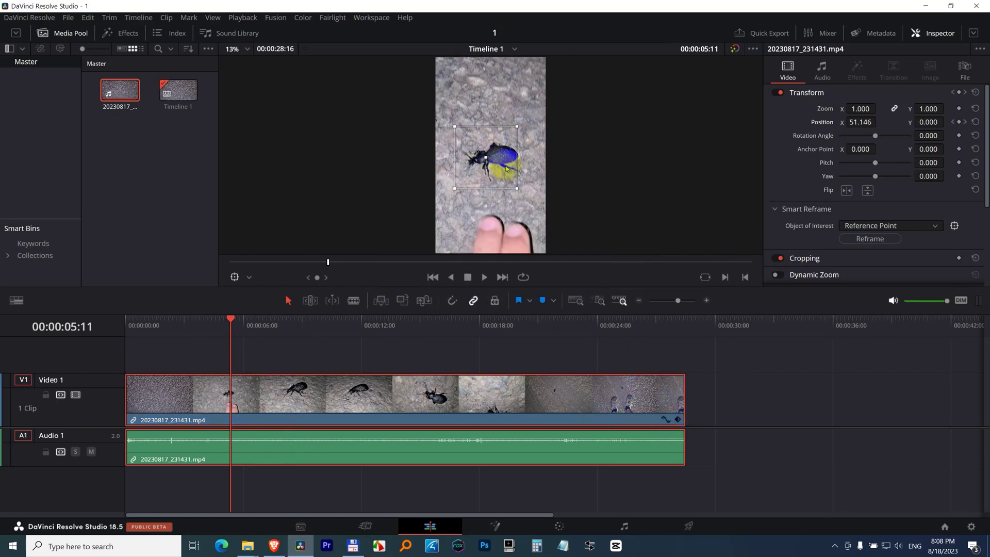
click(678, 419)
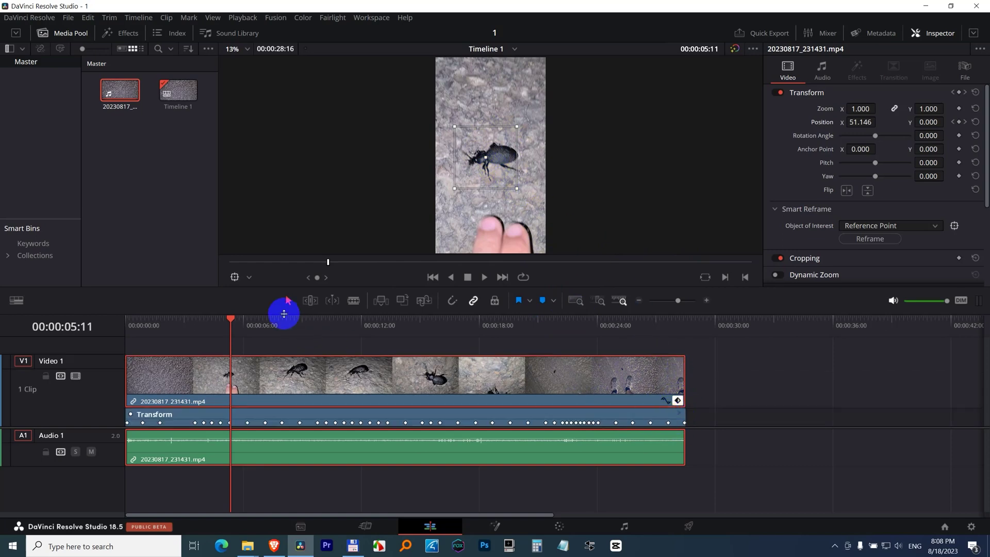
mouse_move(232, 333)
mouse_down()
mouse_move(437, 338)
mouse_move(394, 339)
mouse_up()
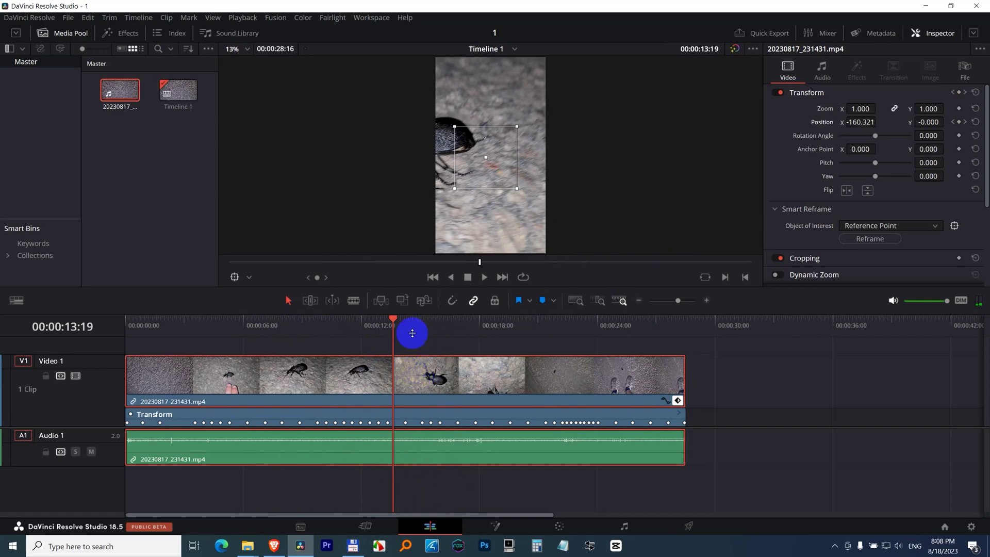
click(447, 148)
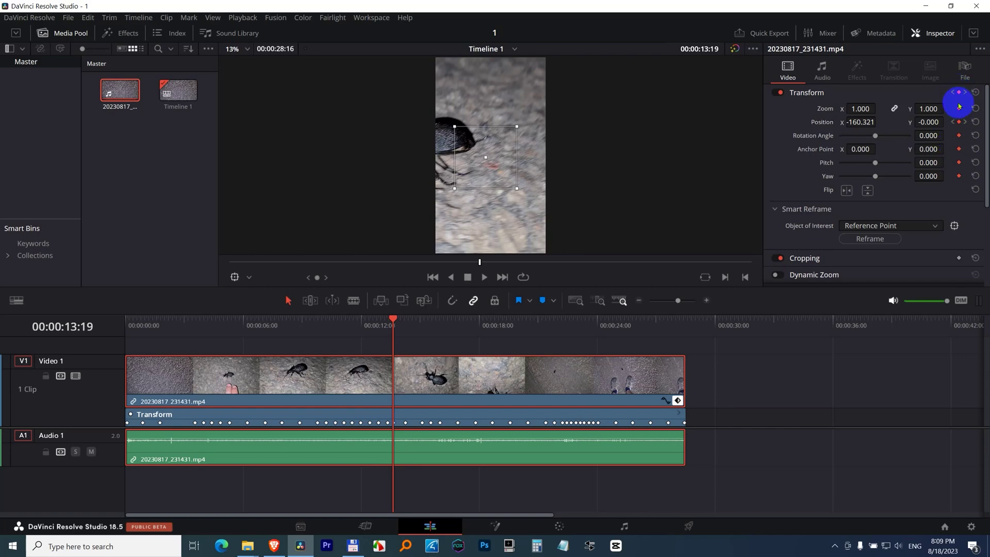
At 00:00:13:19, set Position X to about 290.679 so the beetle is framed
double_click(931, 121)
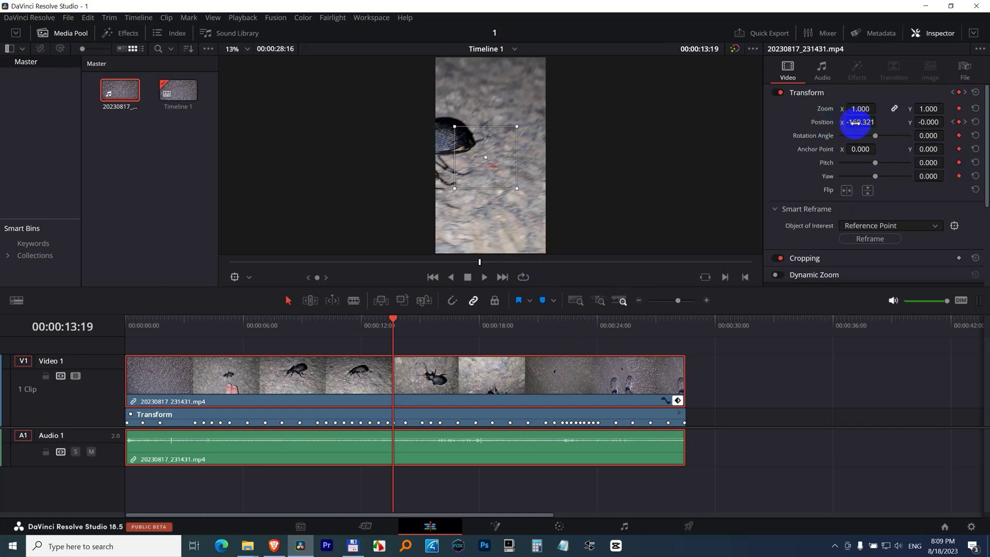
drag(858, 121, 898, 116)
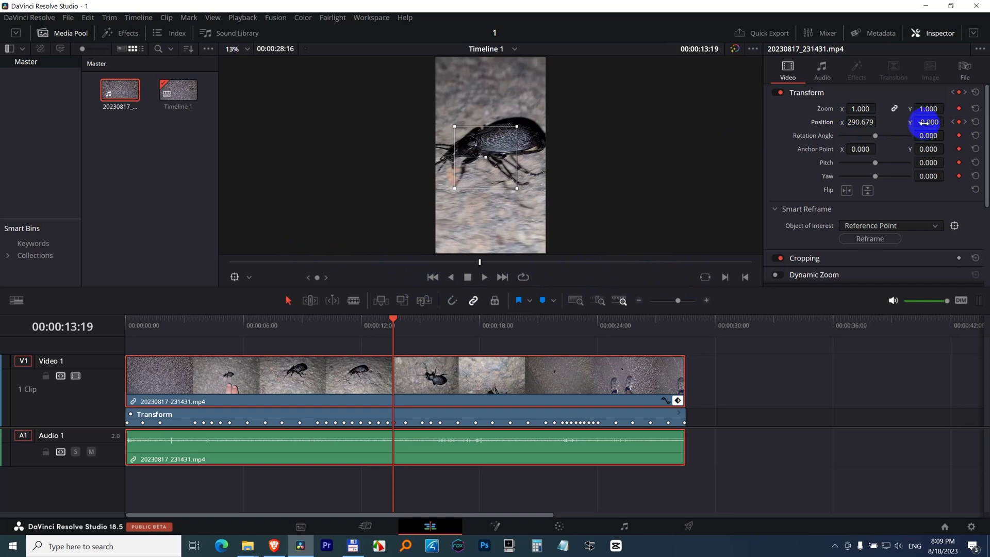
text(-641)
key(Return)
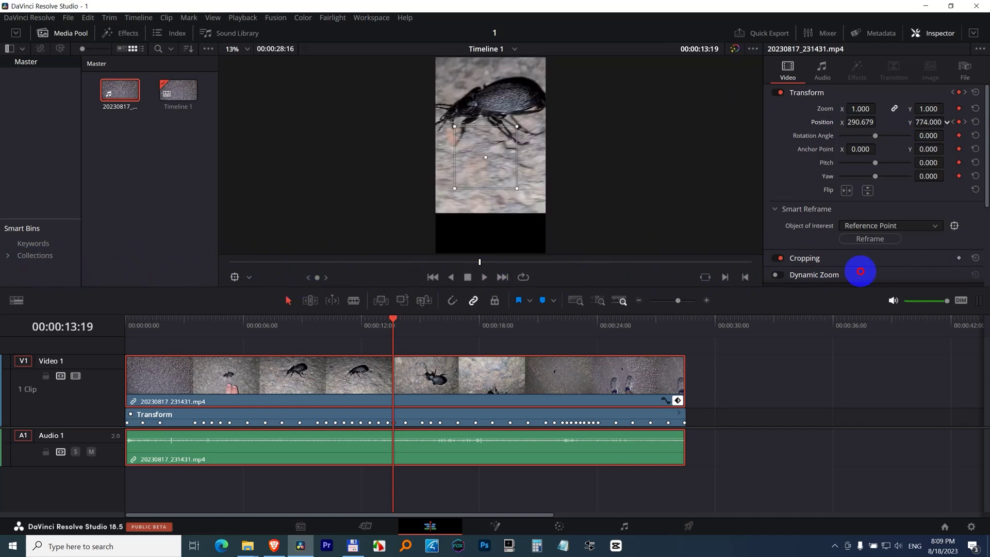
Bring Position Y back to about zero, then scrub forward to around 23 seconds
drag(861, 271, 928, 121)
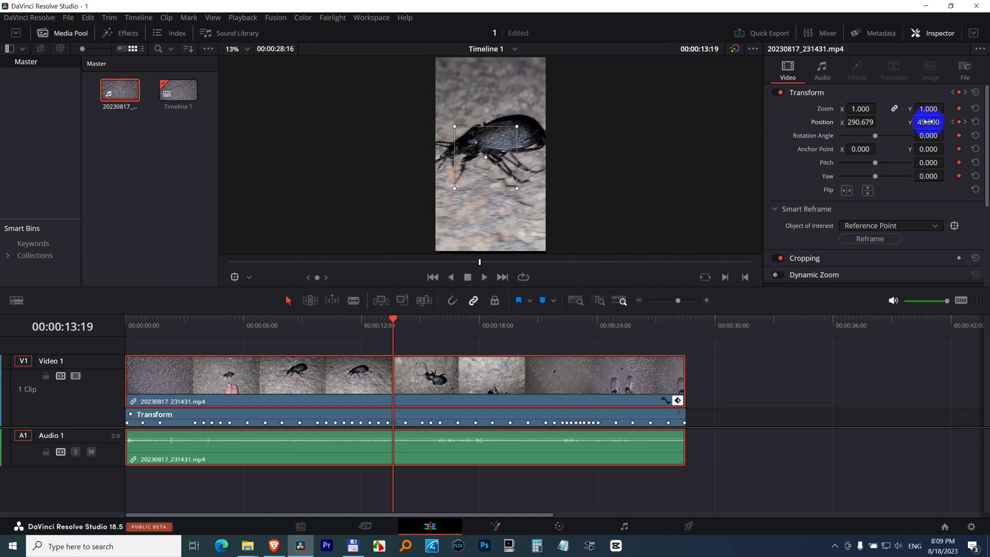
drag(922, 122, 976, 177)
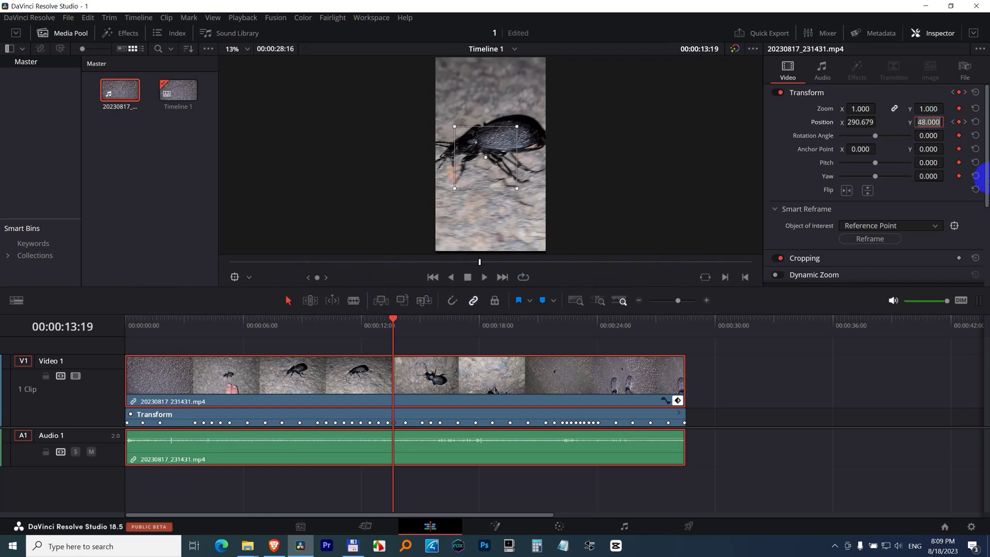
text(1.000)
key(Return)
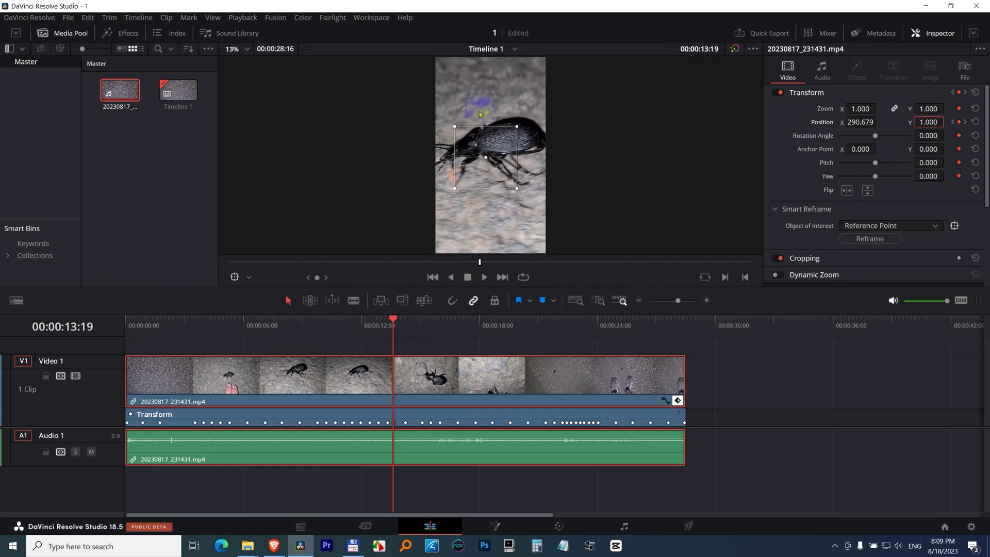
drag(392, 325, 583, 326)
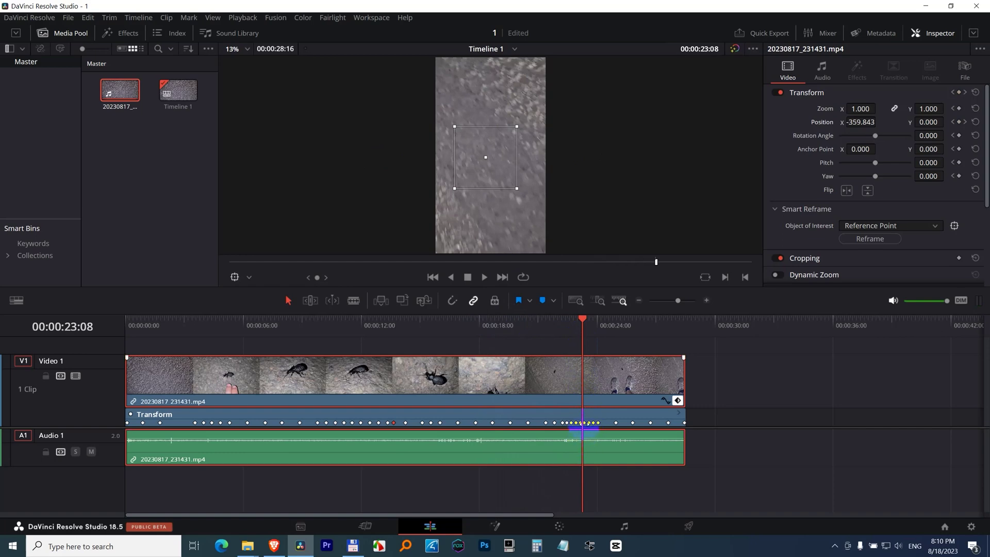
scroll(584, 426, up, 2)
scroll(566, 438, up, 1)
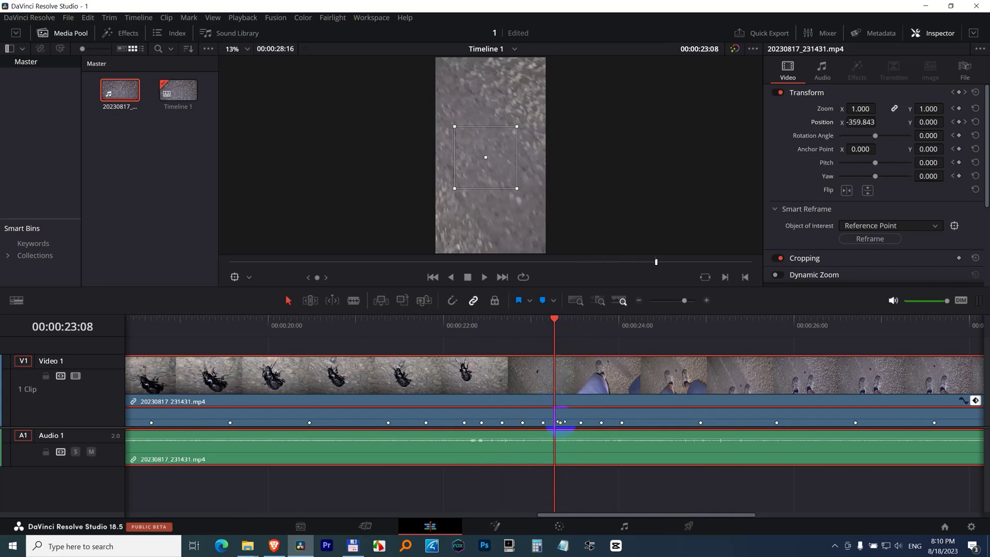
Select the keyframes near 23:10 and set Position X there to 97.921
click(573, 478)
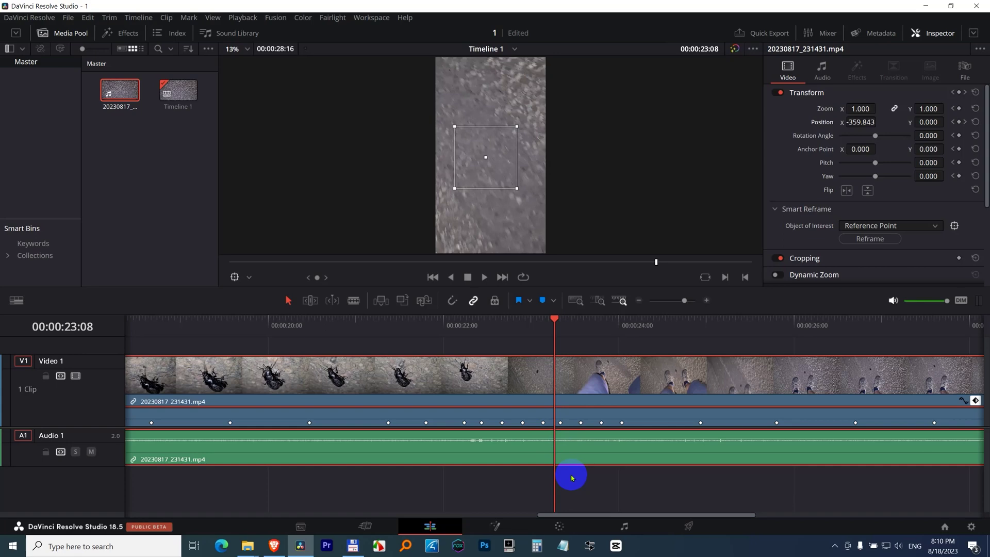
click(555, 426)
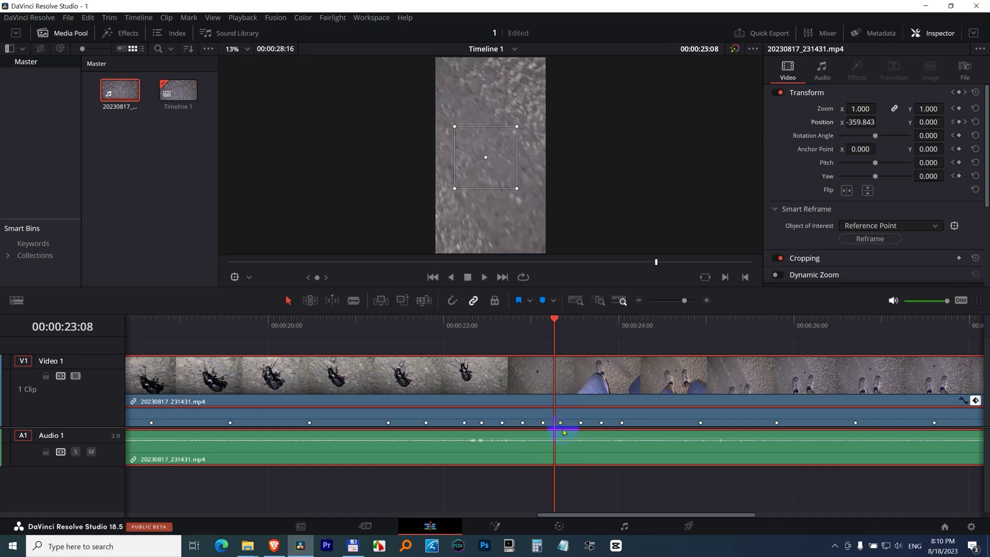
click(564, 449)
click(861, 122)
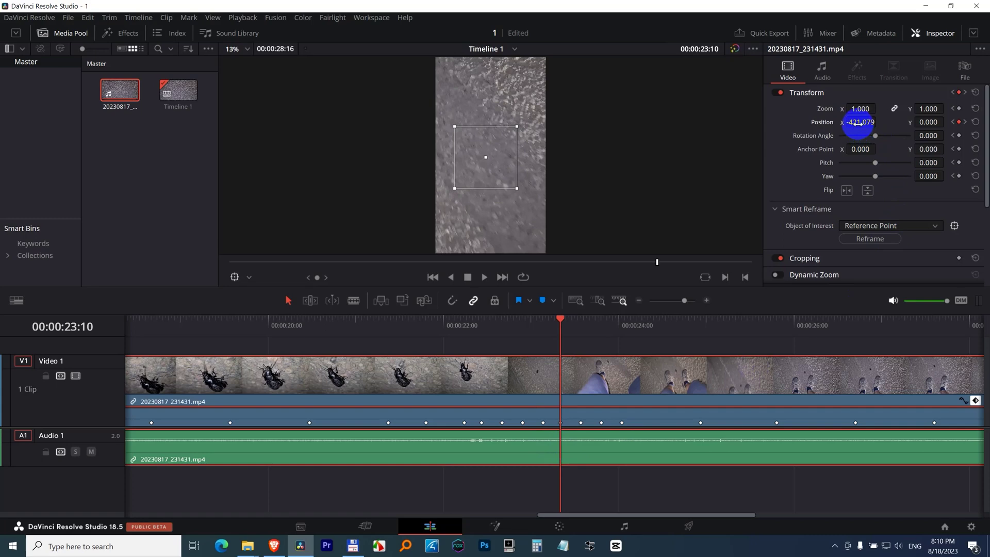
drag(860, 121, 918, 124)
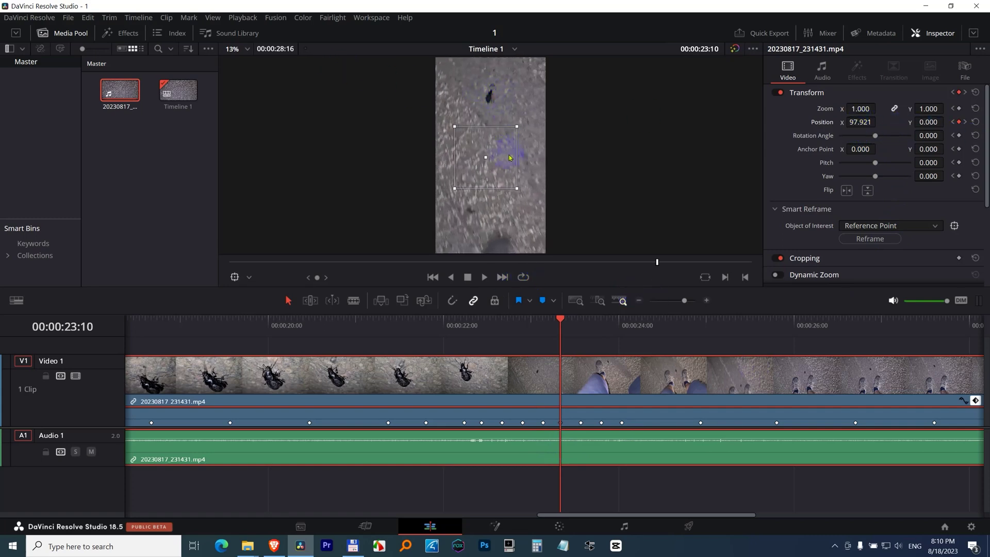
Set Position X to about 114.5 at 23:04, then scrub to 24:28 to check
key(Left)
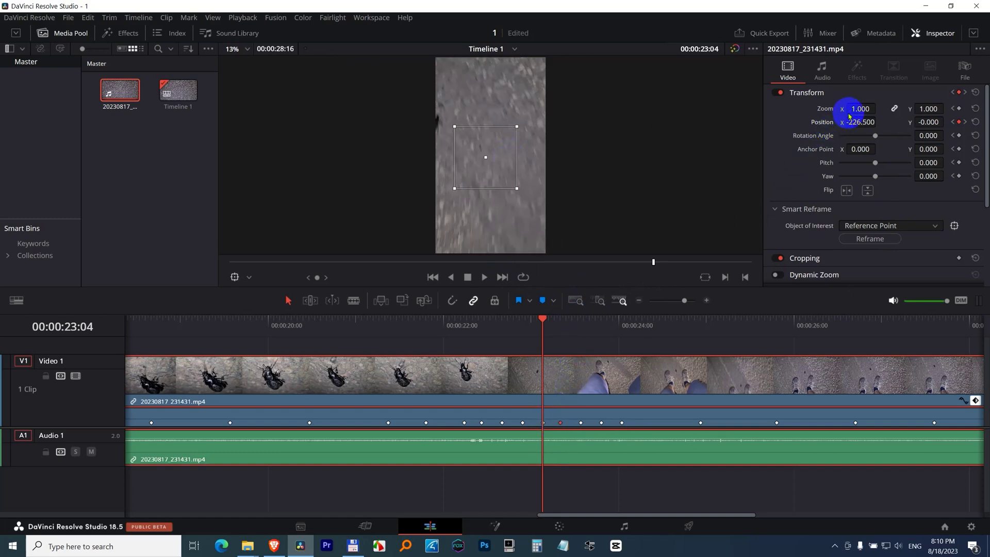
mouse_move(860, 121)
mouse_down()
mouse_move(898, 124)
mouse_move(878, 121)
mouse_up()
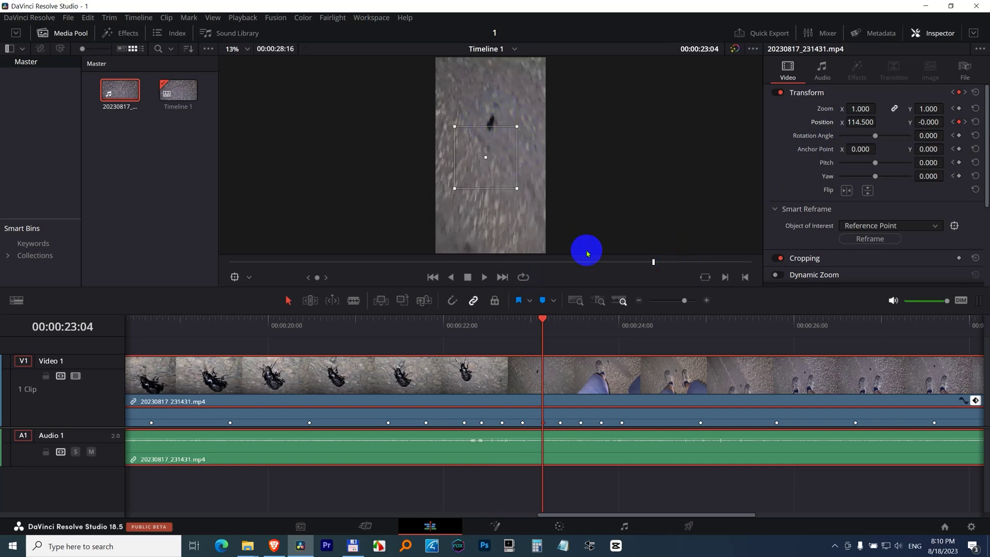
drag(586, 260, 611, 260)
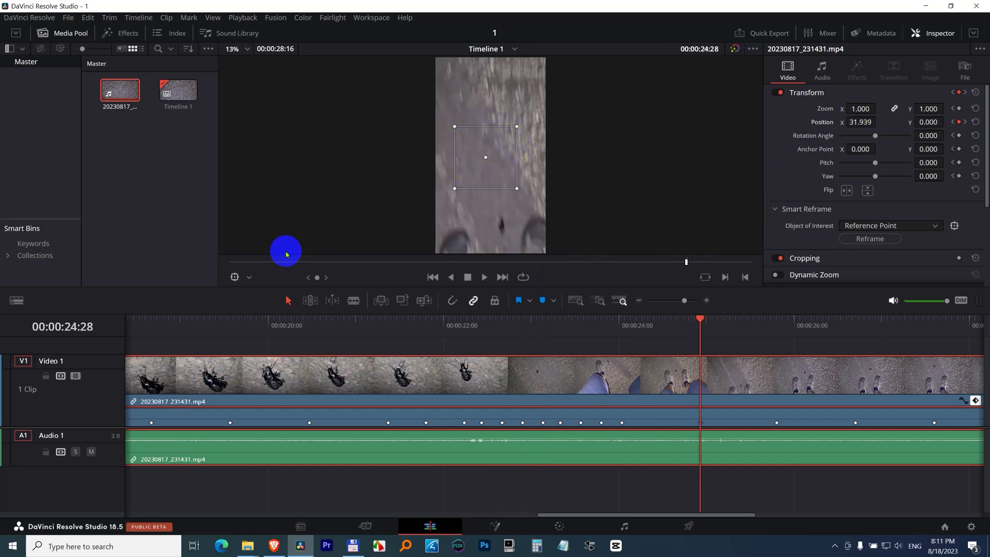
Hide the transform overlay, fit the whole clip in the timeline, and park at 14:18
click(234, 277)
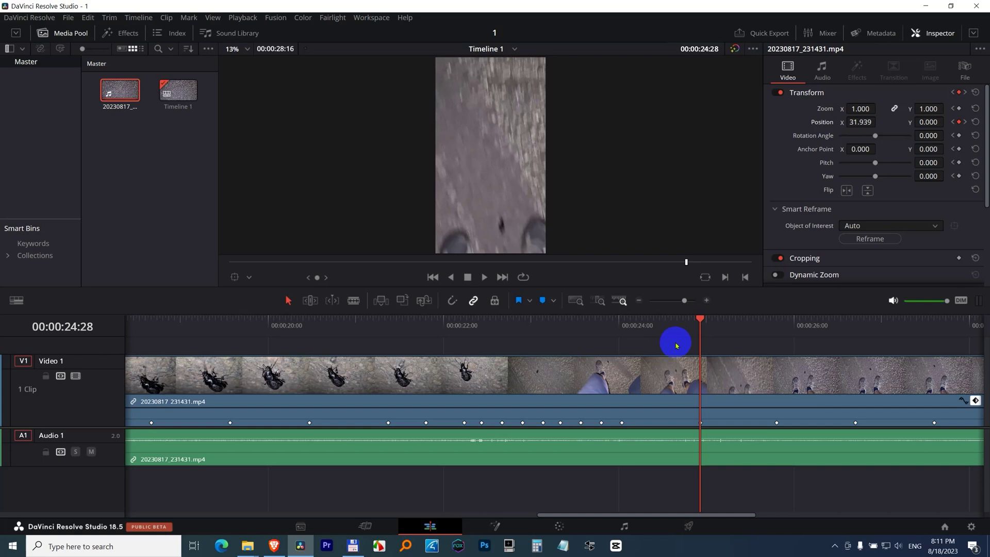
key(shift+z)
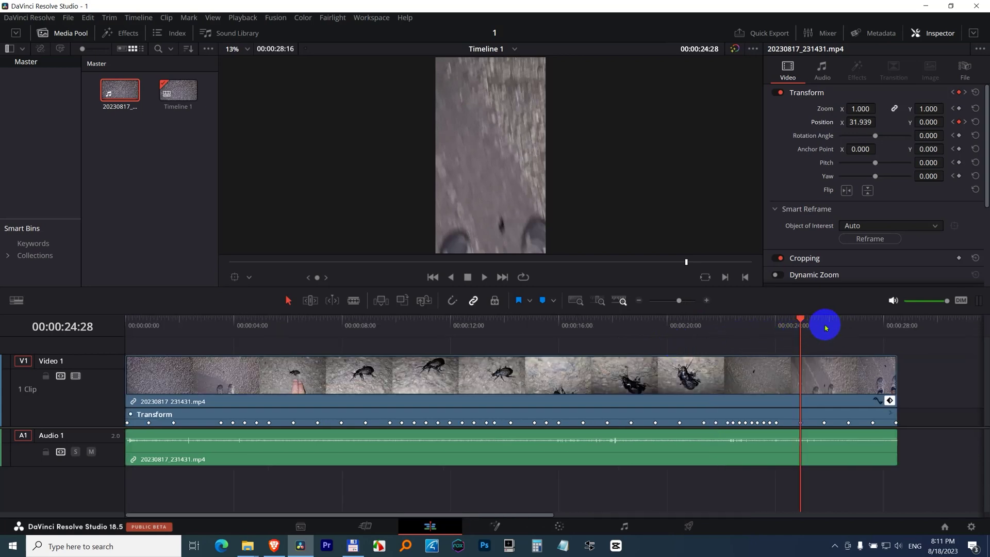
key(Up)
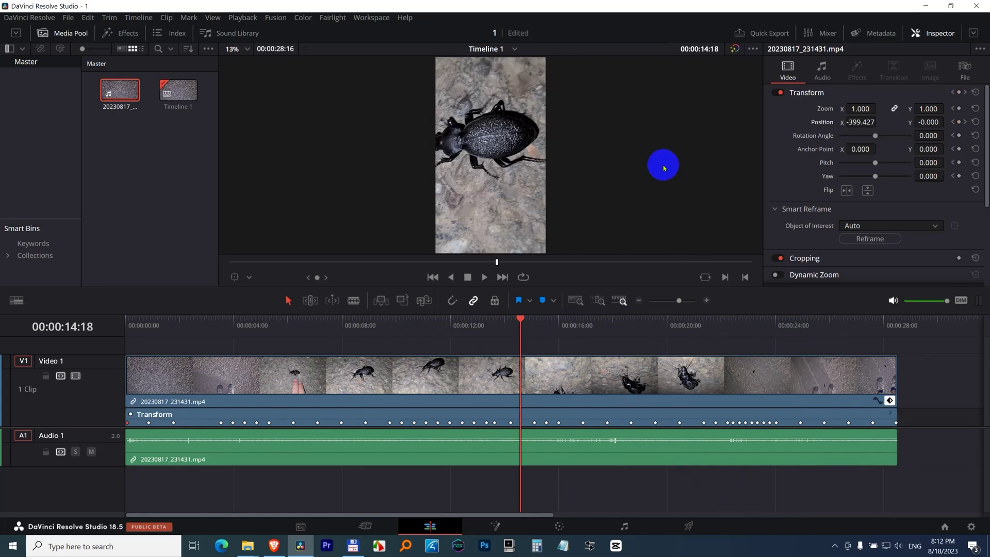